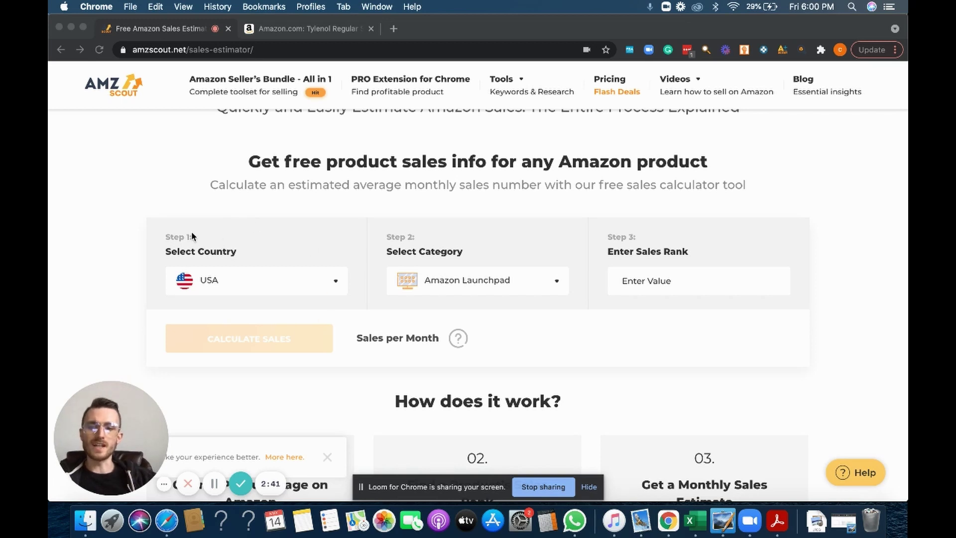
- Go to the Amazon Tylenol listing and bring its Product details into view
{"action": "left_click", "coordinate": [297, 28]}
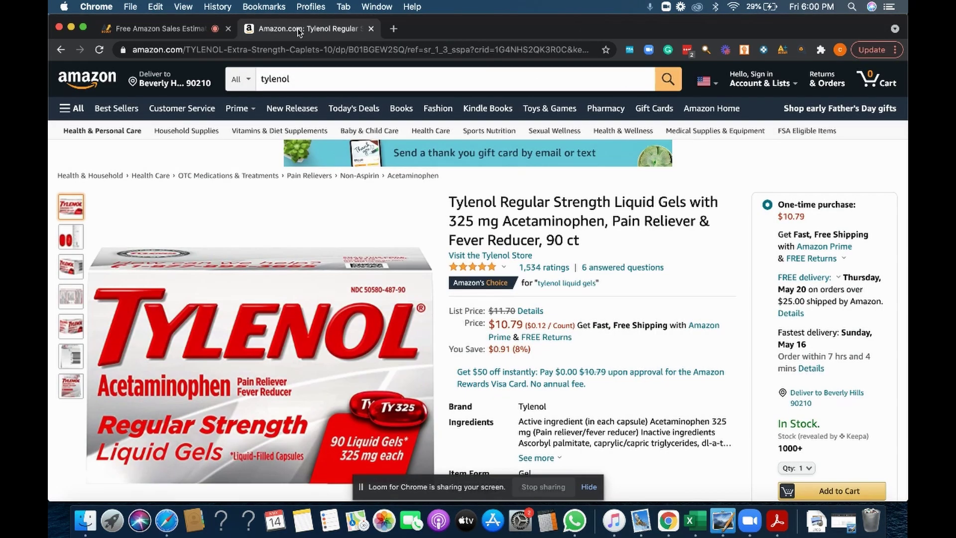
{"action": "mouse_move", "coordinate": [347, 305]}
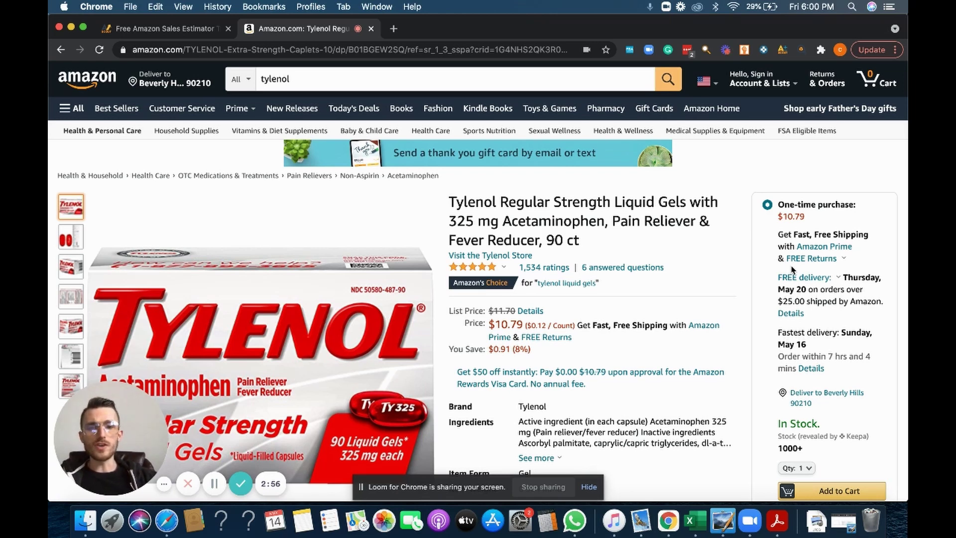
{"action": "scroll", "coordinate": [792, 269], "scroll_direction": "down", "scroll_amount": 15}
{"action": "scroll", "coordinate": [792, 269], "scroll_direction": "down", "scroll_amount": 20}
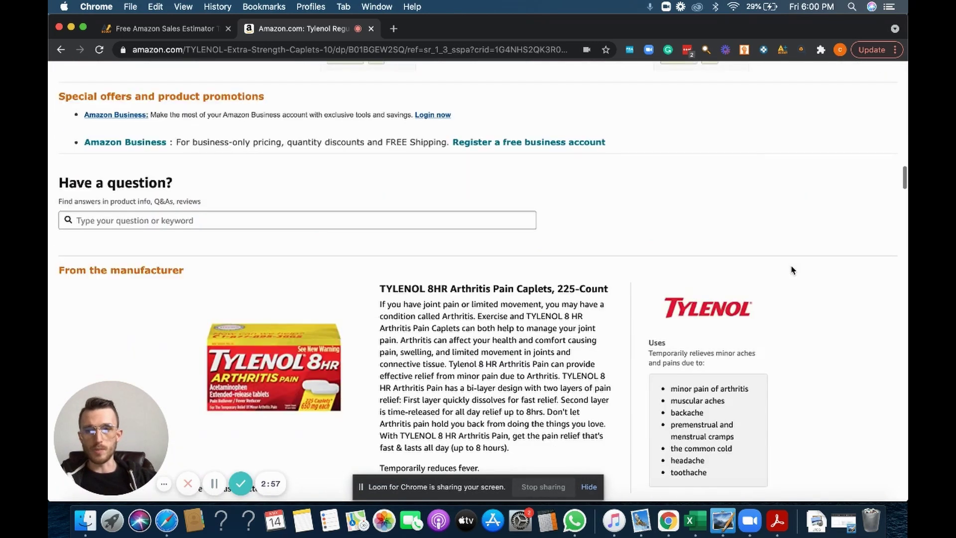
{"action": "scroll", "coordinate": [792, 270], "scroll_direction": "down", "scroll_amount": 15}
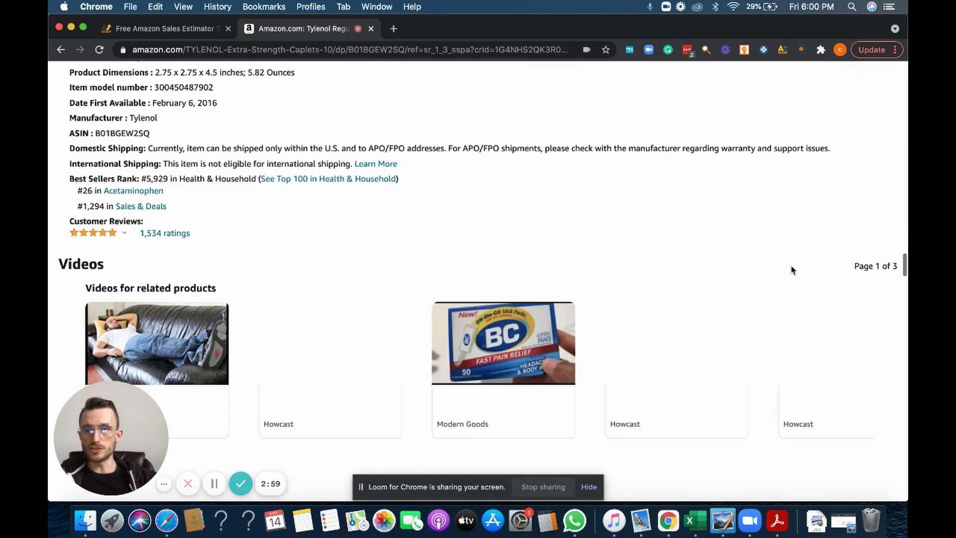
{"action": "scroll", "coordinate": [792, 270], "scroll_direction": "up", "scroll_amount": 2}
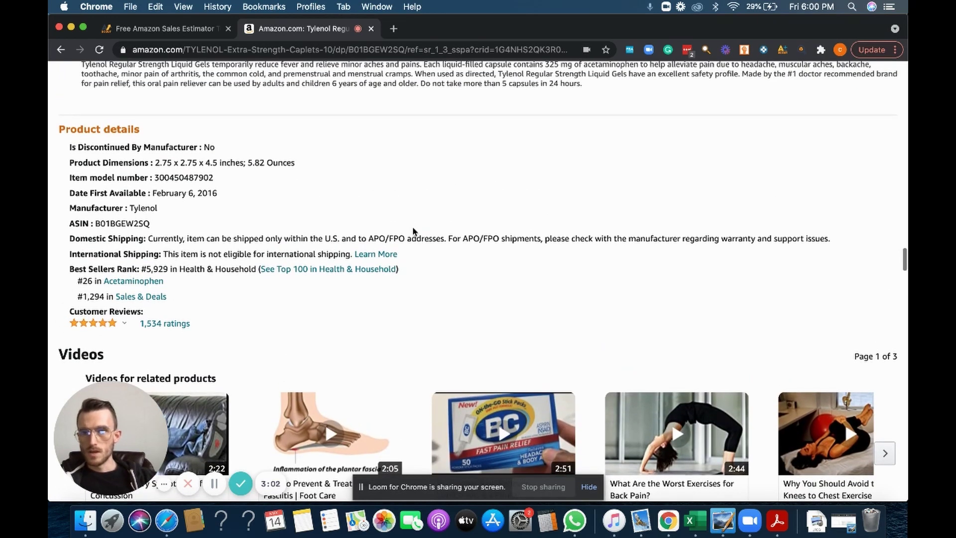
- Highlight the Best Sellers Rank #5,929 and its Health & Household category
{"action": "left_click_drag", "start_coordinate": [59, 130], "coordinate": [149, 133]}
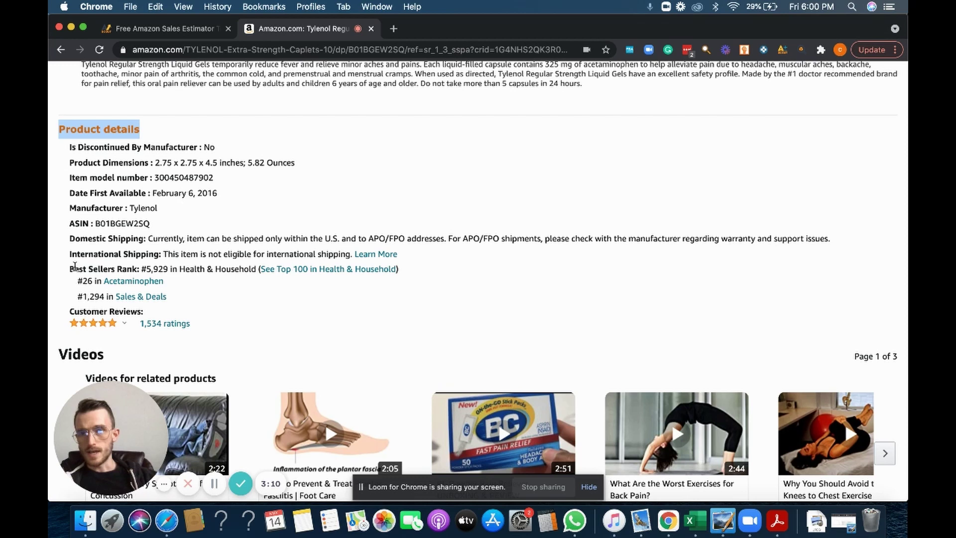
{"action": "left_click_drag", "start_coordinate": [71, 266], "coordinate": [169, 270]}
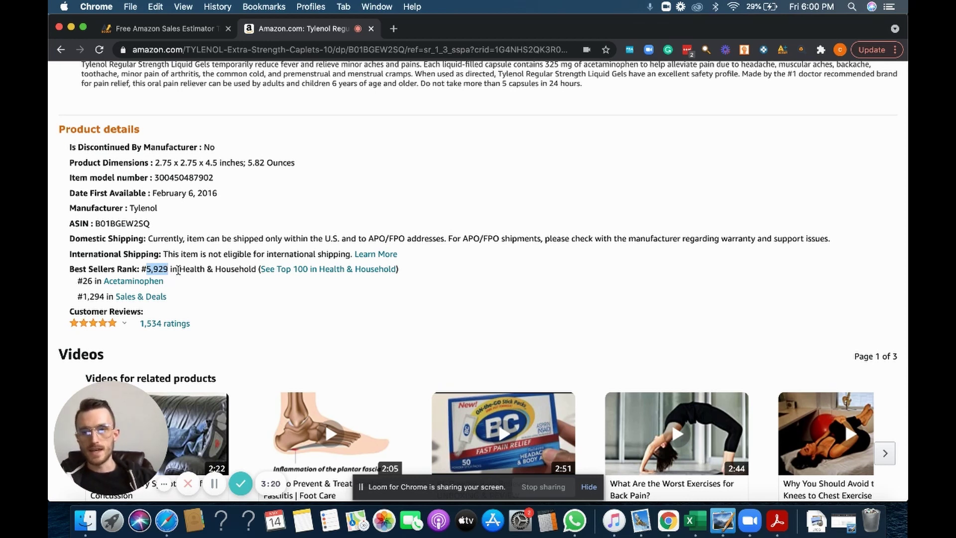
{"action": "left_click_drag", "start_coordinate": [180, 269], "coordinate": [255, 273]}
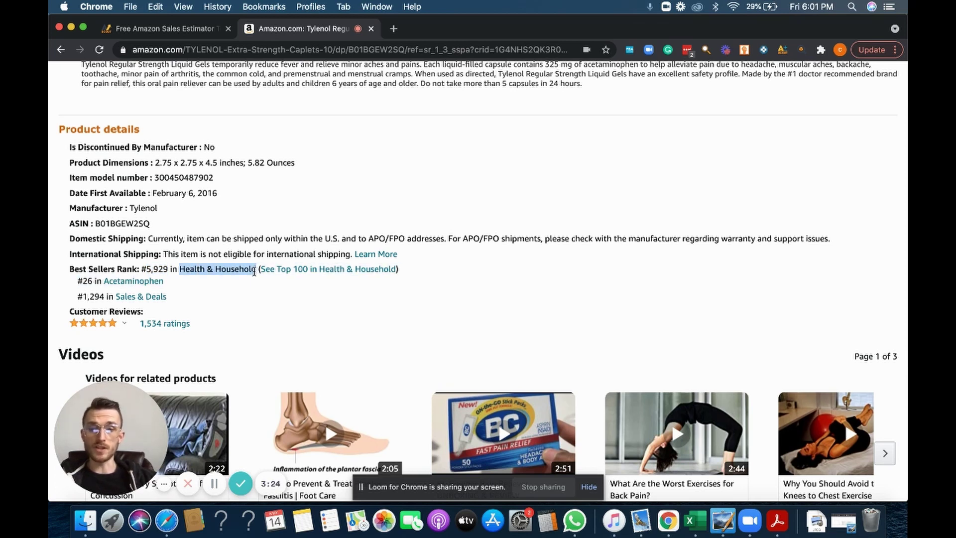
{"action": "left_click_drag", "start_coordinate": [254, 272], "coordinate": [258, 271]}
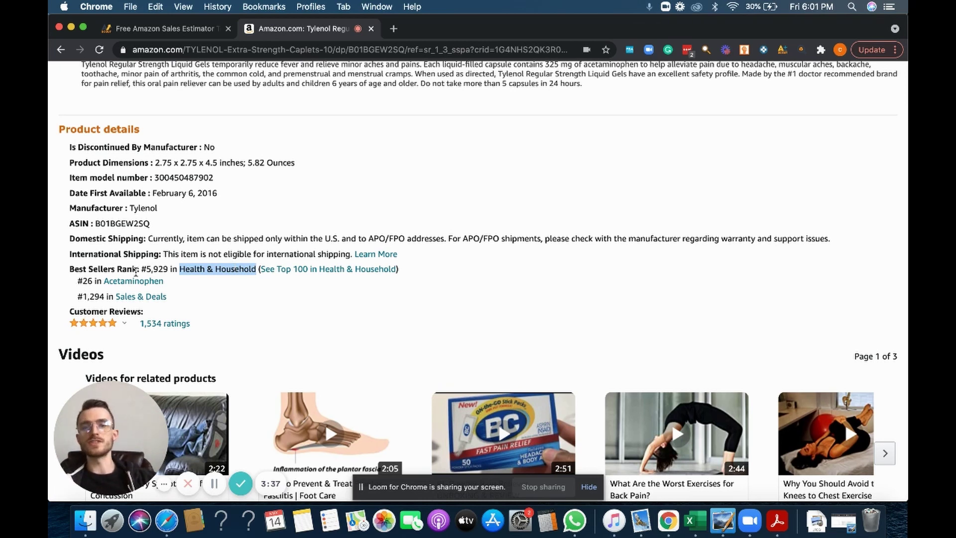
- In AMZScout, choose Health & Household, enter rank 5929, and calculate 3285 sales per month
{"action": "left_click", "coordinate": [172, 29]}
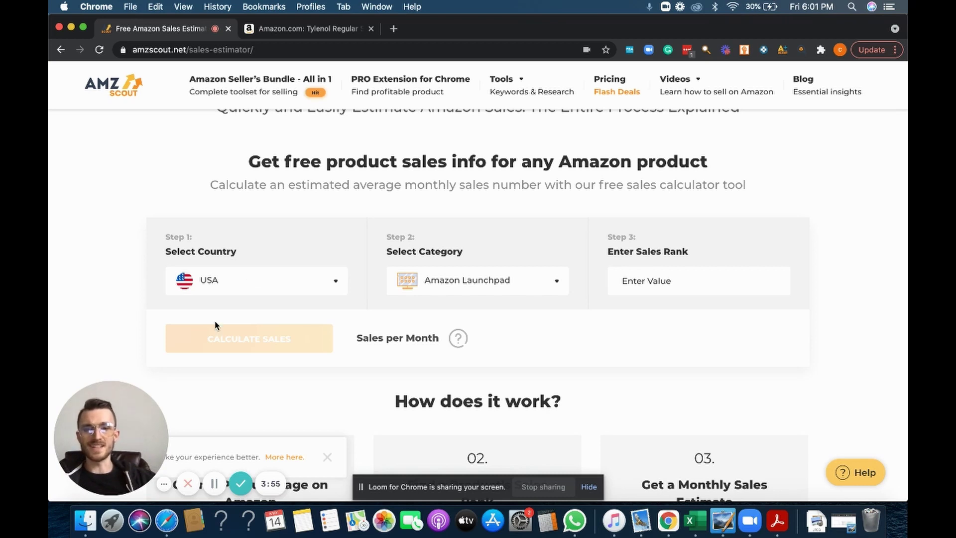
{"action": "left_click", "coordinate": [528, 280]}
{"action": "scroll", "coordinate": [472, 304], "scroll_direction": "down", "scroll_amount": 2}
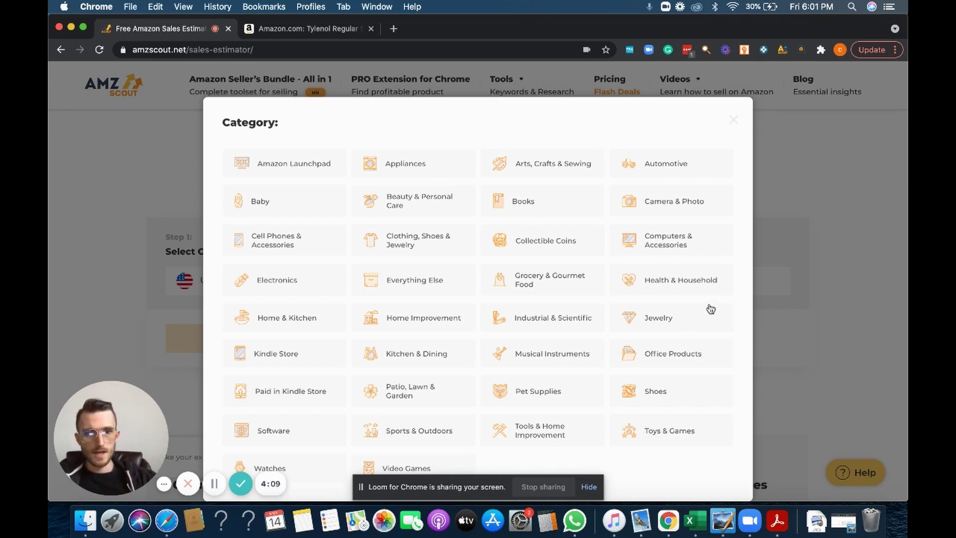
{"action": "left_click", "coordinate": [658, 282]}
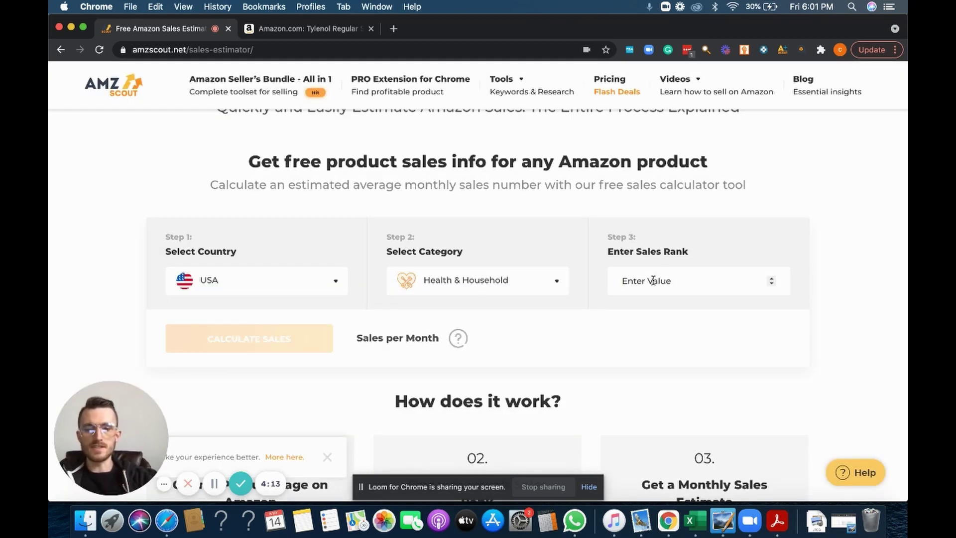
{"action": "left_click", "coordinate": [653, 280]}
{"action": "type", "text": "592"}
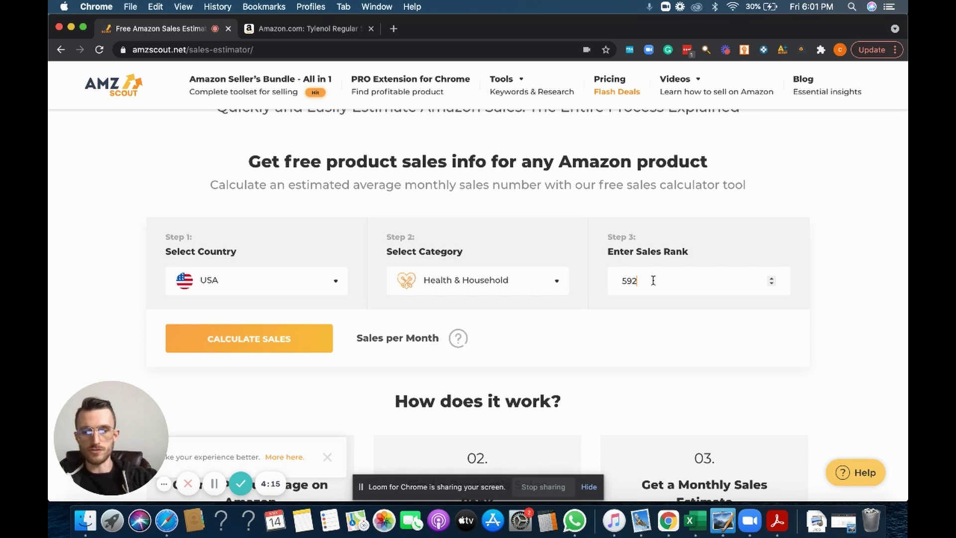
{"action": "type", "text": "9"}
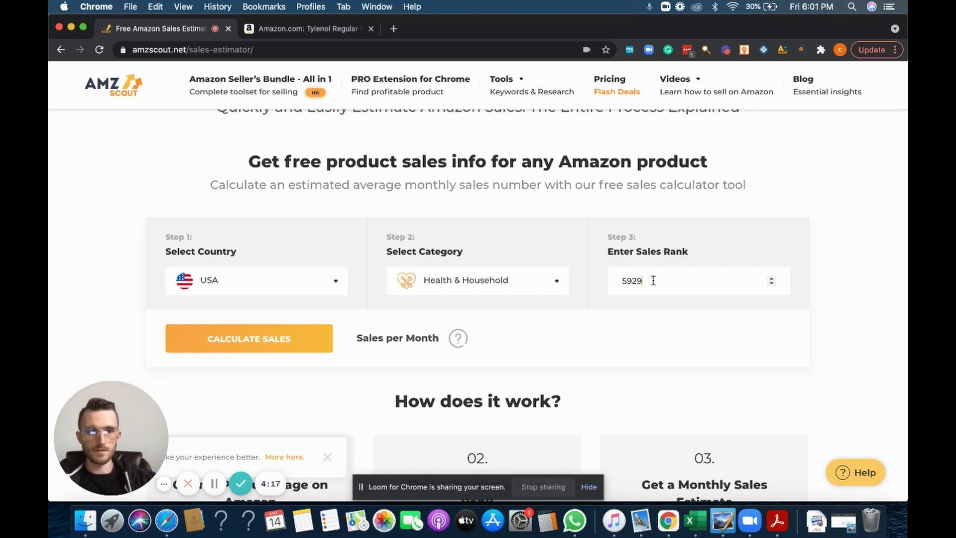
{"action": "scroll", "coordinate": [634, 343], "scroll_direction": "down", "scroll_amount": 1}
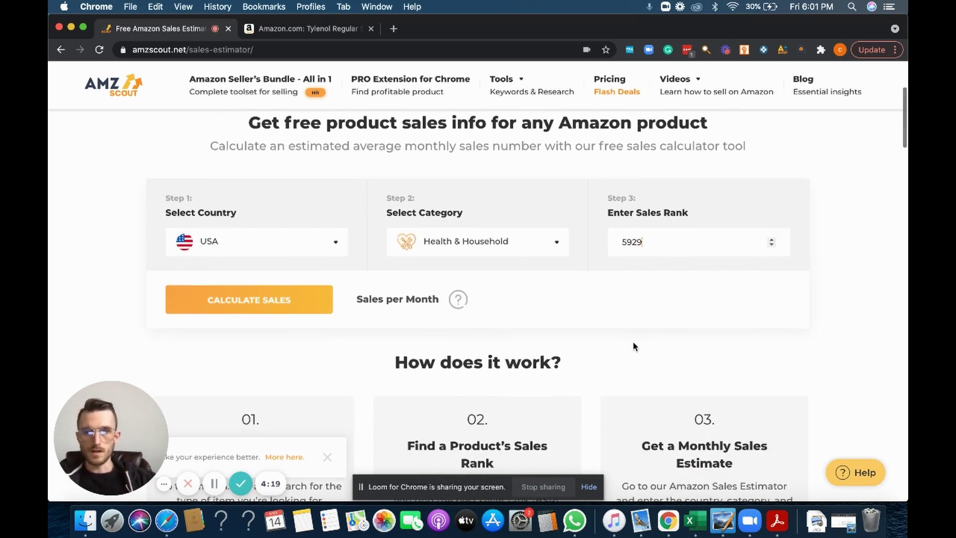
{"action": "left_click", "coordinate": [287, 300]}
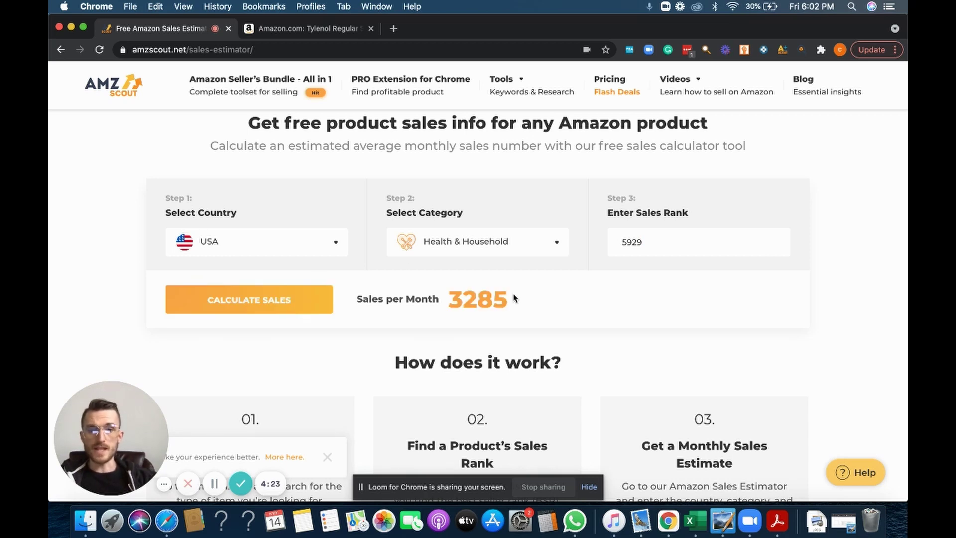
- Highlight the 3285 monthly sales result, then clear and reselect it
{"action": "left_click_drag", "start_coordinate": [509, 298], "coordinate": [443, 295]}
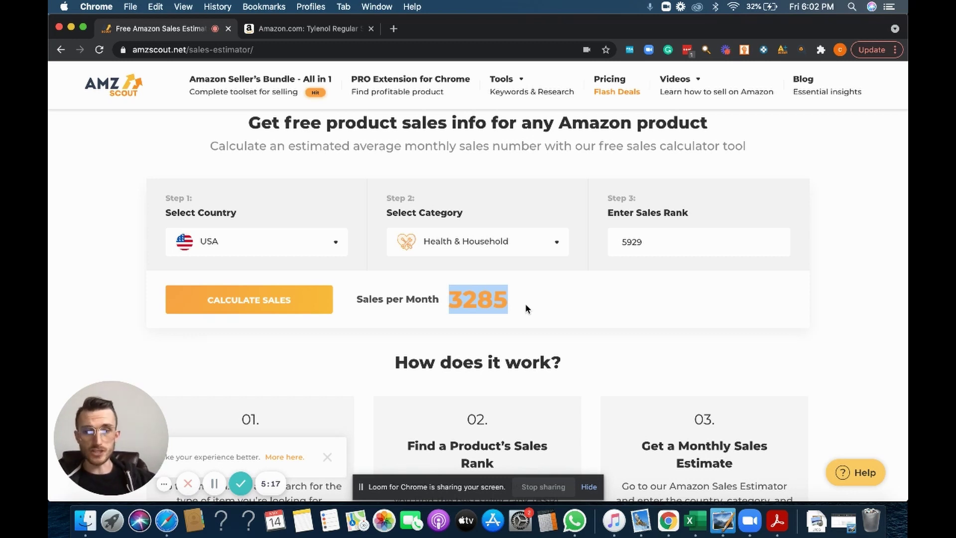
{"action": "left_click", "coordinate": [451, 298]}
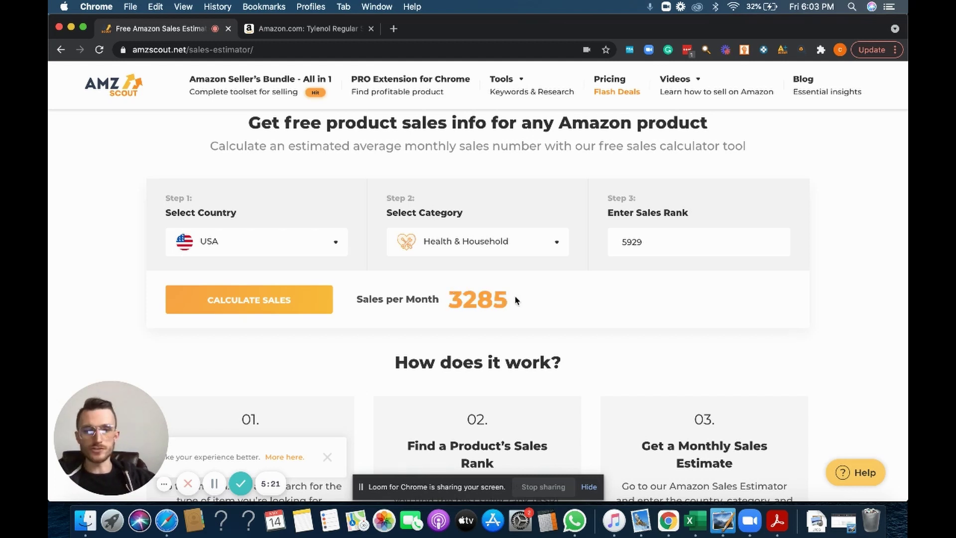
{"action": "left_click_drag", "start_coordinate": [518, 300], "coordinate": [455, 294]}
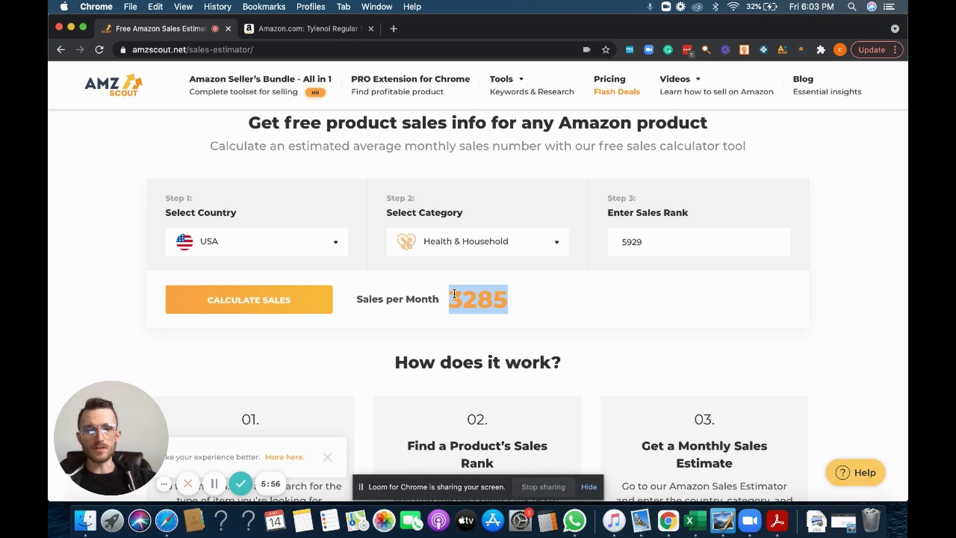
- Change the sales rank to 5829 and recalculate the monthly sales
{"action": "left_click", "coordinate": [654, 241]}
{"action": "key", "text": "BackSpace"}
{"action": "key", "text": "BackSpace"}
{"action": "key", "text": "BackSpace"}
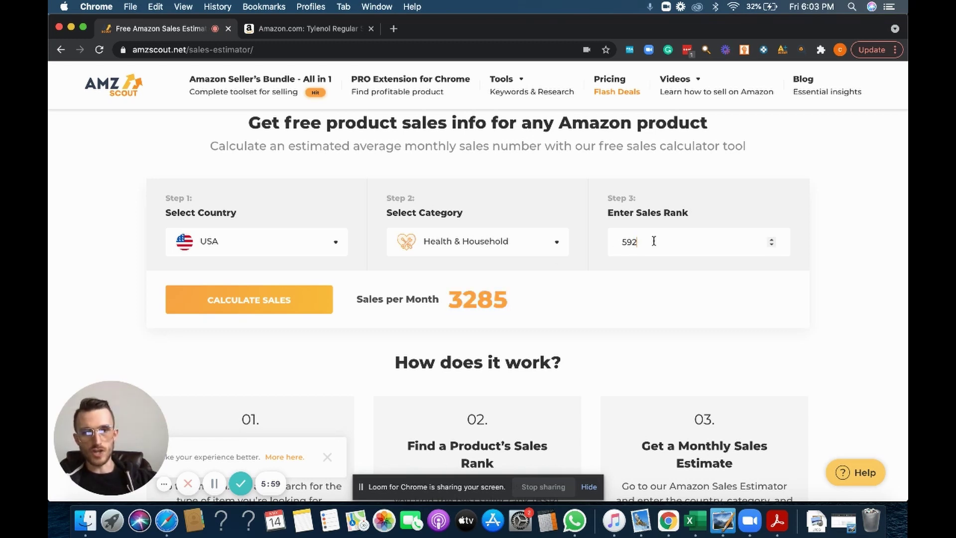
{"action": "type", "text": "8"}
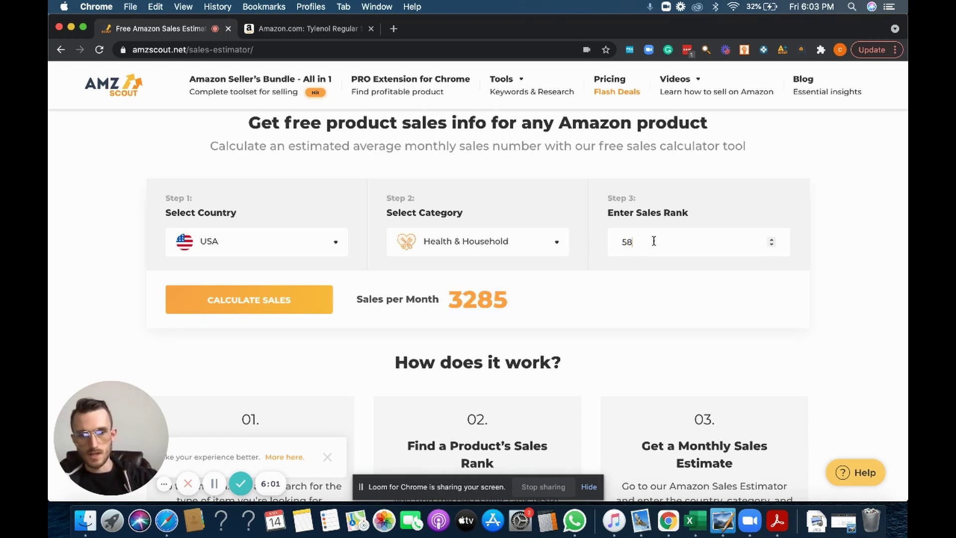
{"action": "type", "text": "29"}
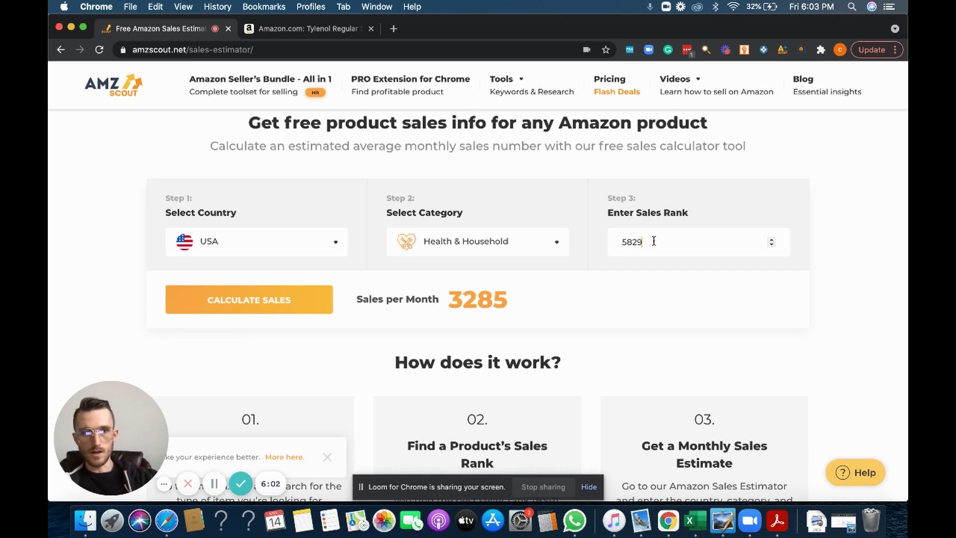
{"action": "left_click", "coordinate": [296, 306]}
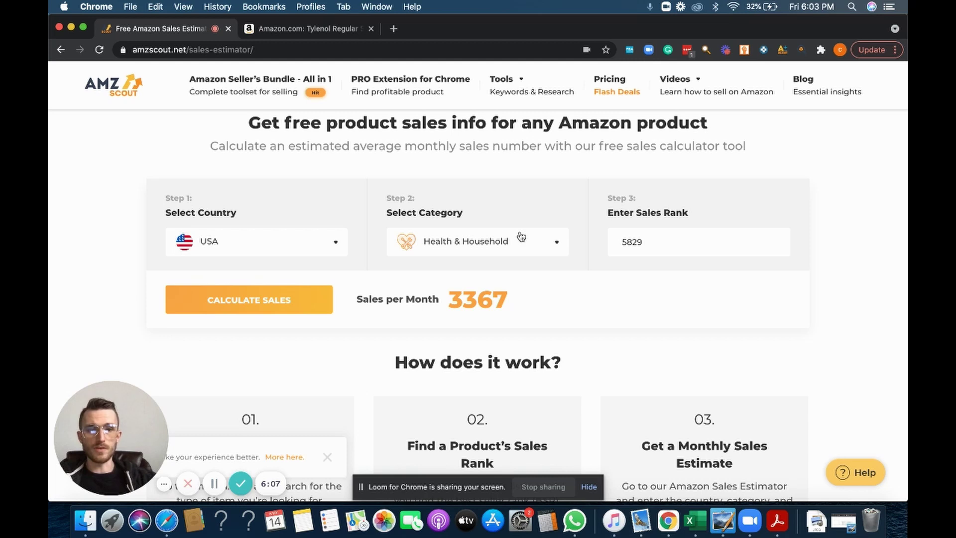
- Replace the sales rank with 5000 and recalculate, giving 4110 sales per month
{"action": "left_click", "coordinate": [647, 244]}
{"action": "key", "text": "BackSpace"}
{"action": "key", "text": "BackSpace"}
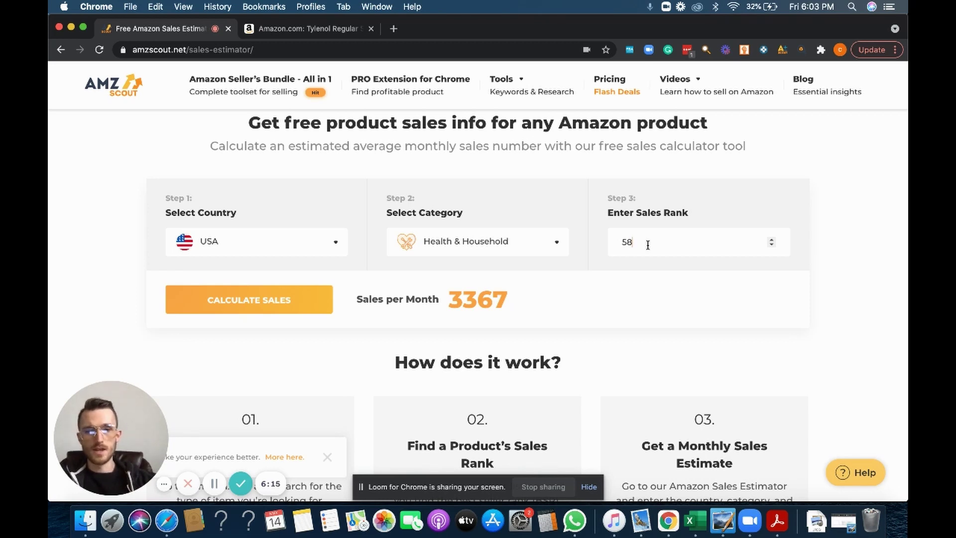
{"action": "key", "text": "BackSpace"}
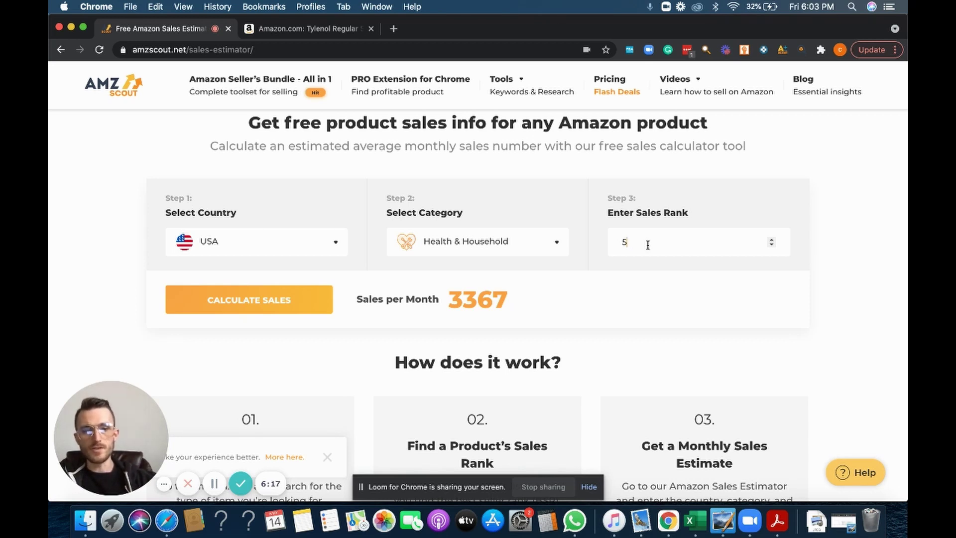
{"action": "key", "text": "BackSpace"}
{"action": "type", "text": "5000"}
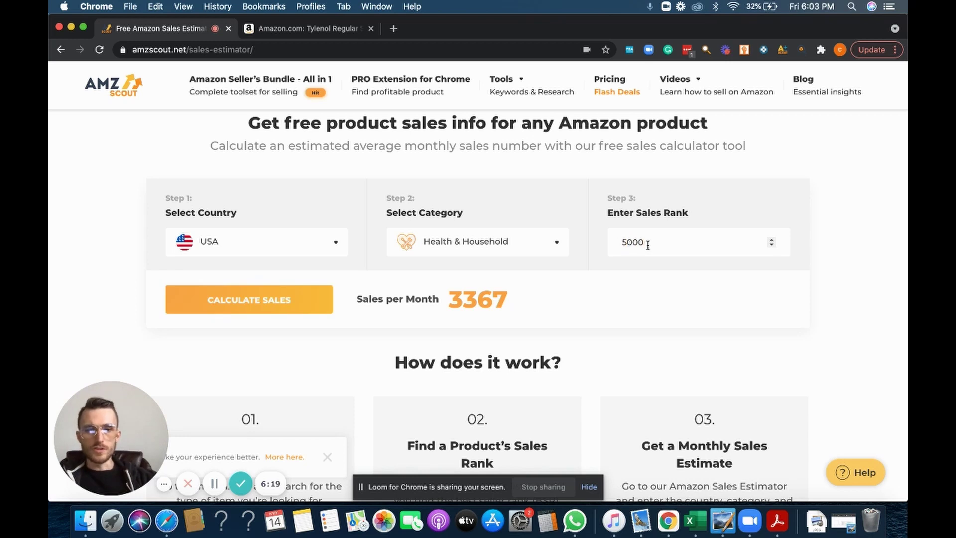
{"action": "left_click", "coordinate": [293, 294]}
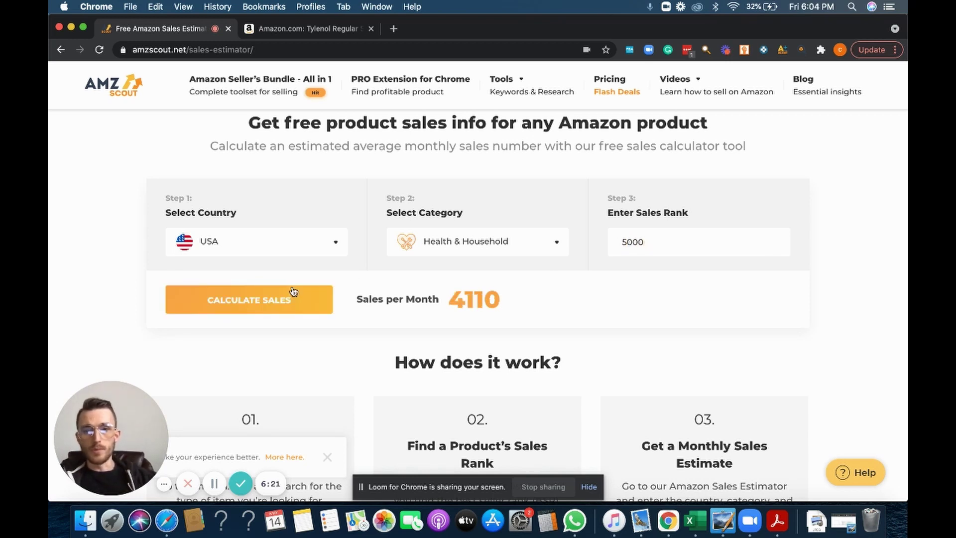
- Switch the category to Video Games and highlight its 153 monthly sales estimate
{"action": "left_click", "coordinate": [436, 241]}
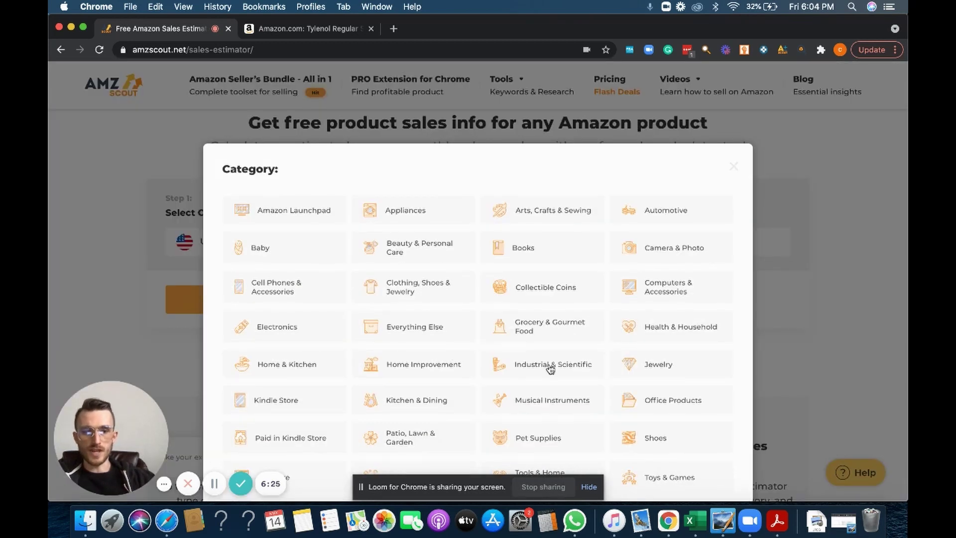
{"action": "scroll", "coordinate": [551, 369], "scroll_direction": "down", "scroll_amount": 2}
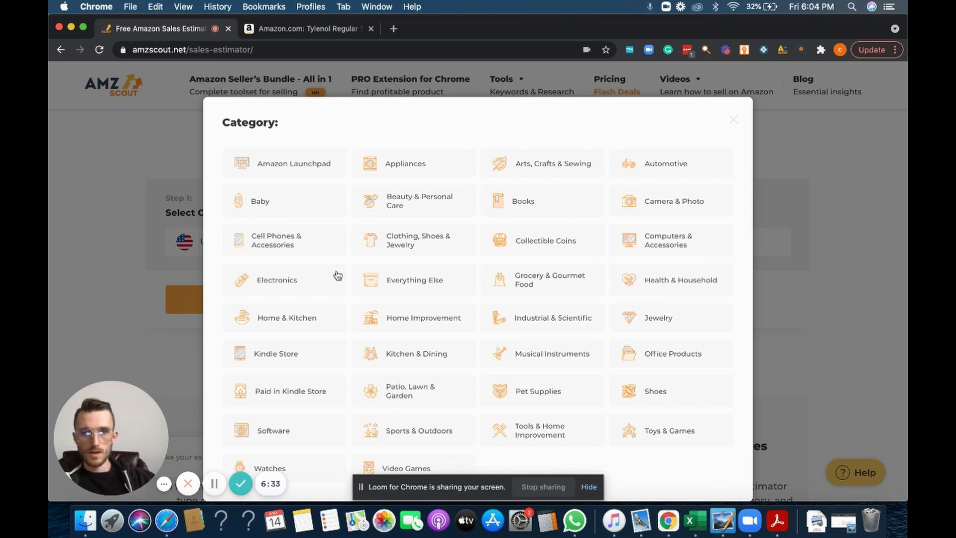
{"action": "left_click", "coordinate": [397, 463]}
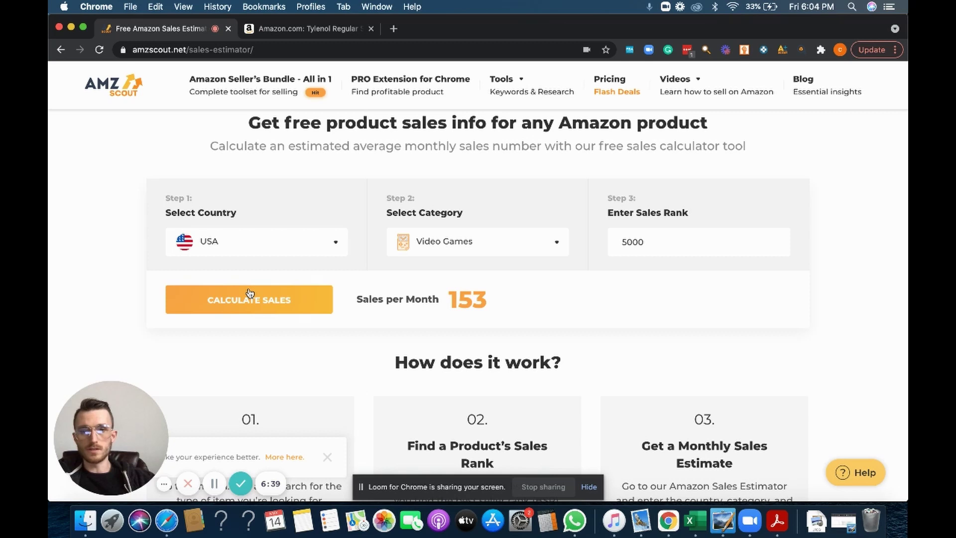
{"action": "double_click", "coordinate": [450, 299]}
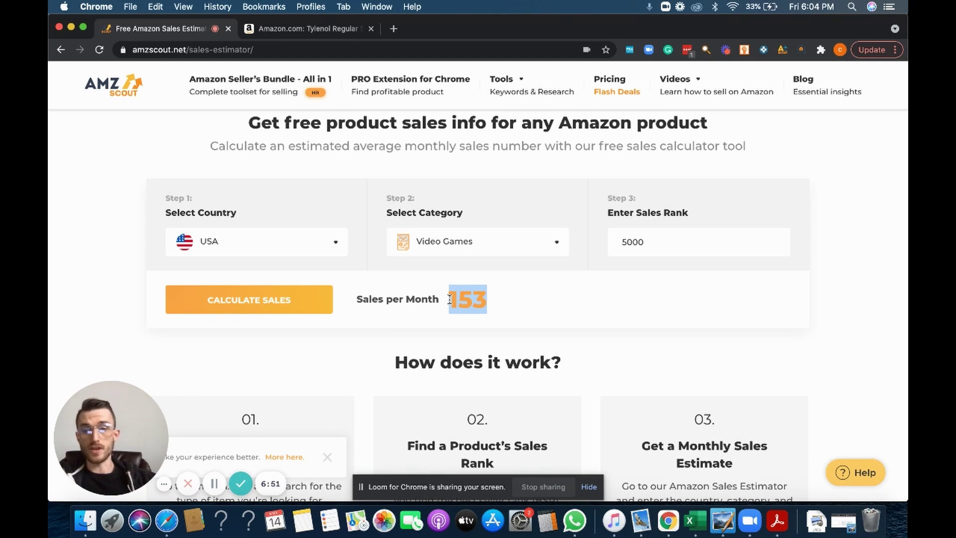
- Recalculate for Health & Household, then for Home Improvement, which gives 424 per month
{"action": "left_click", "coordinate": [477, 240]}
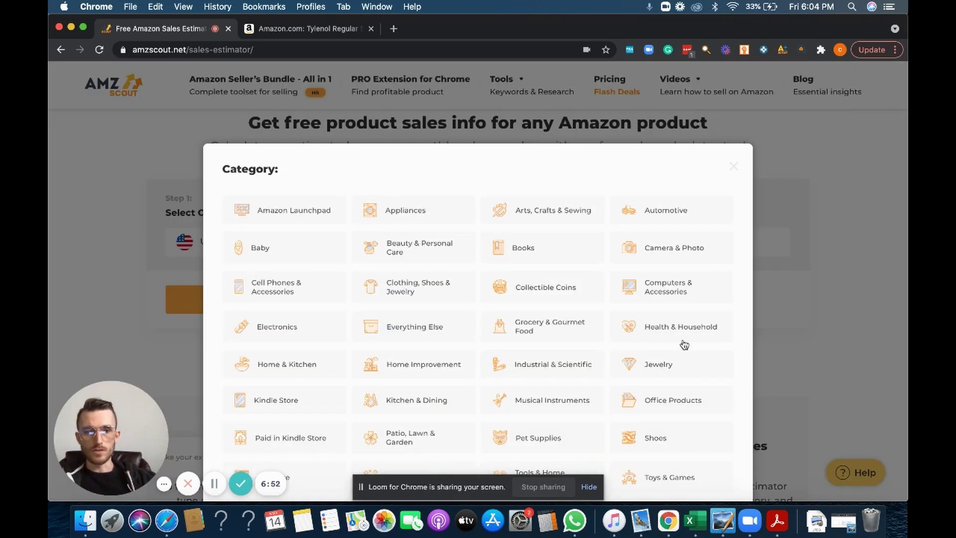
{"action": "left_click", "coordinate": [673, 335]}
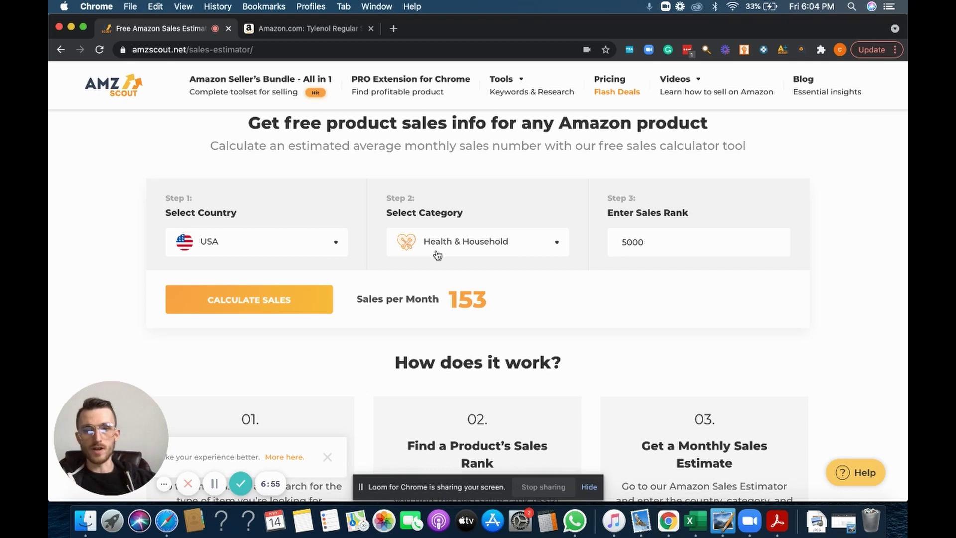
{"action": "left_click", "coordinate": [229, 304]}
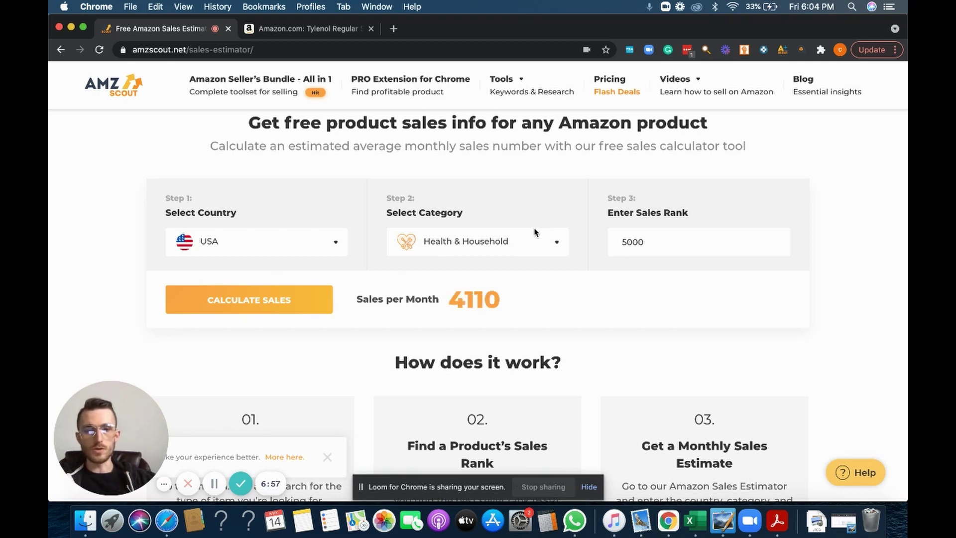
{"action": "left_click", "coordinate": [508, 249]}
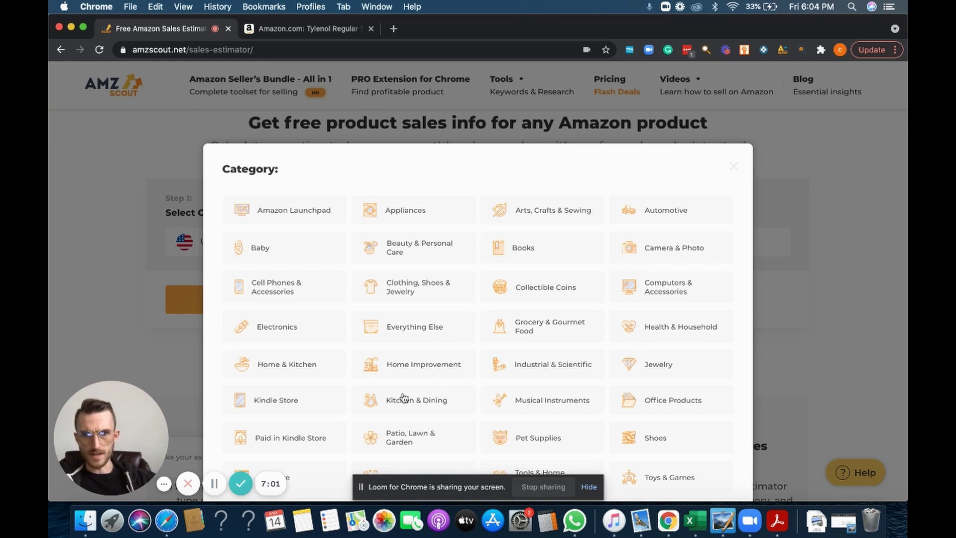
{"action": "left_click", "coordinate": [393, 371]}
{"action": "left_click", "coordinate": [279, 303]}
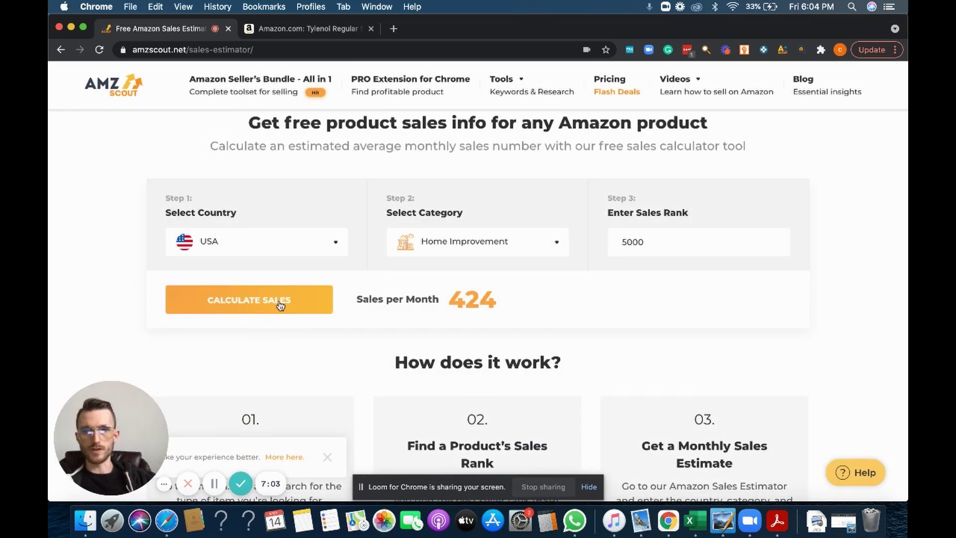